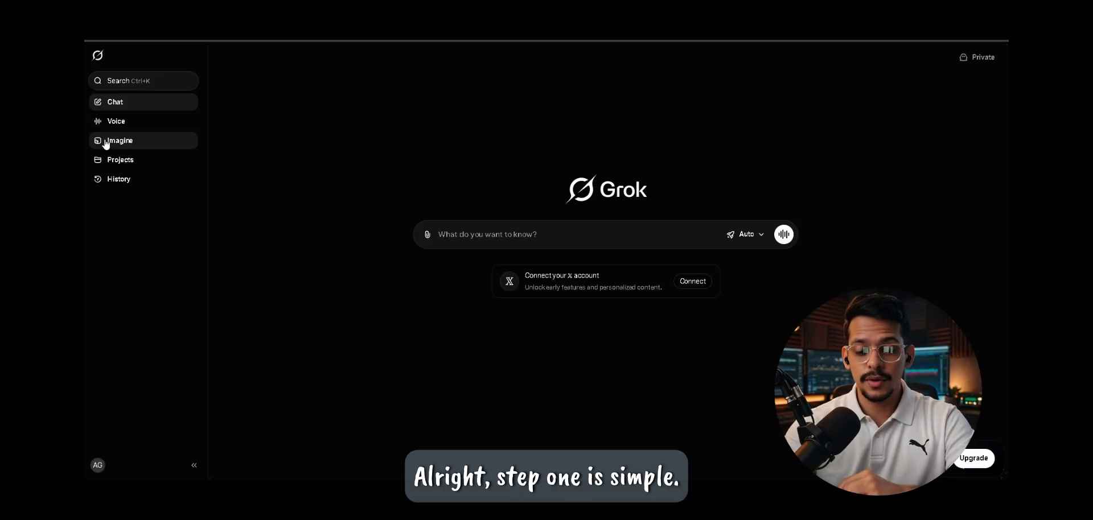
# Open Grok's Imagine section and browse its gallery of generated media.
pyautogui.click(114, 142)
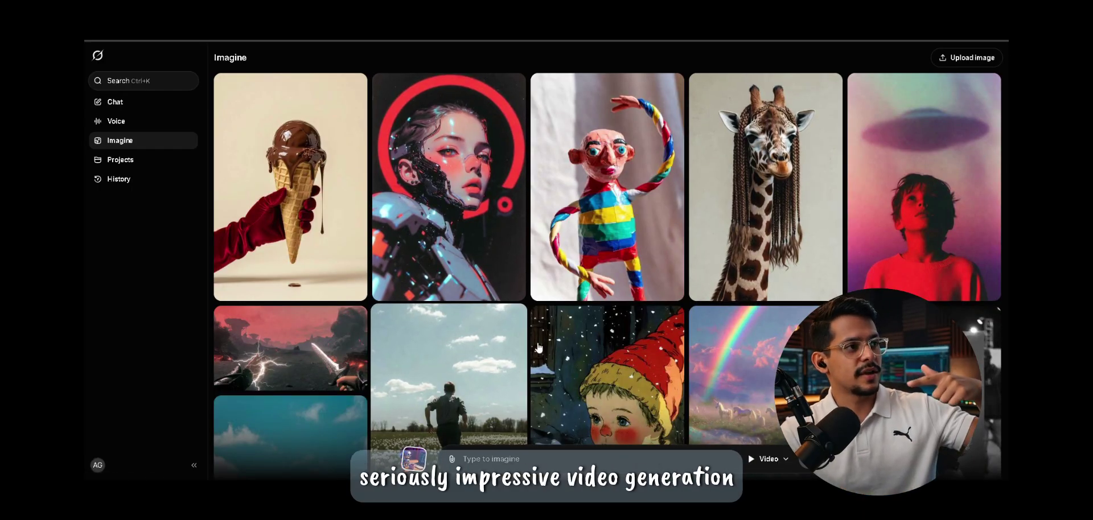
pyautogui.scroll(-1, 538, 348)
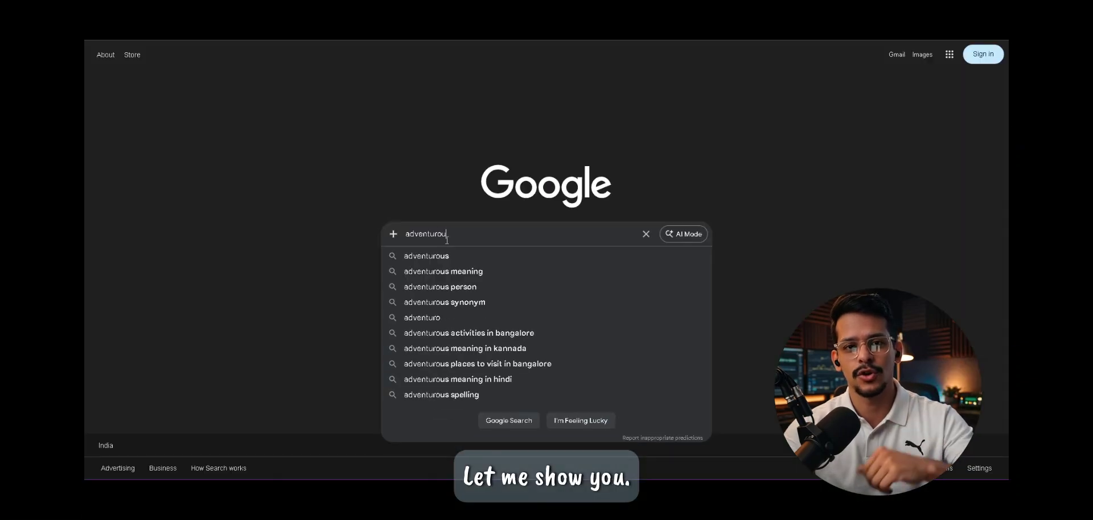
# Search Google for adventurousinvestorhub and open The Adventurous Investor website from the results.
pyautogui.write('sinvestorhu')
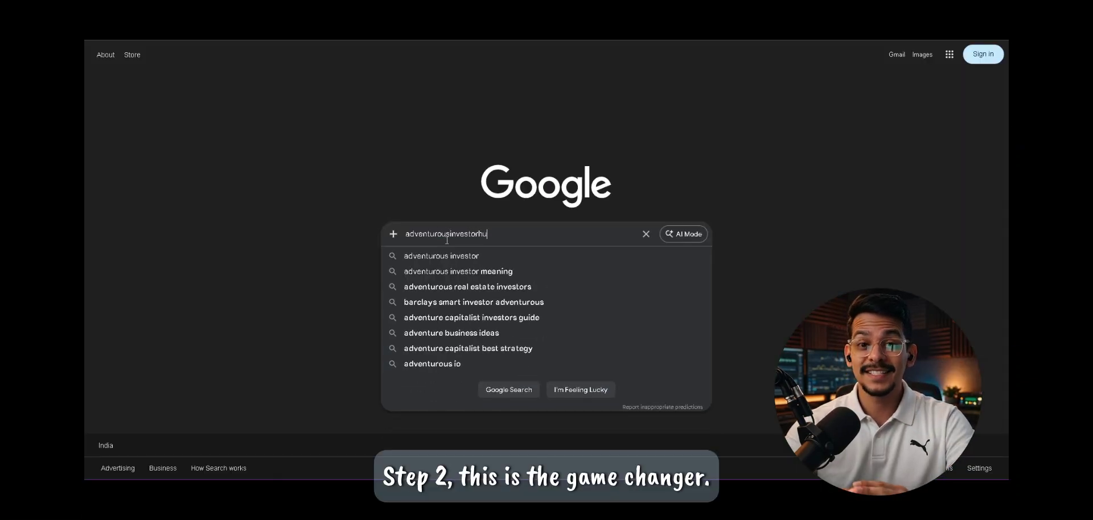
pyautogui.write('b')
pyautogui.press('Return')
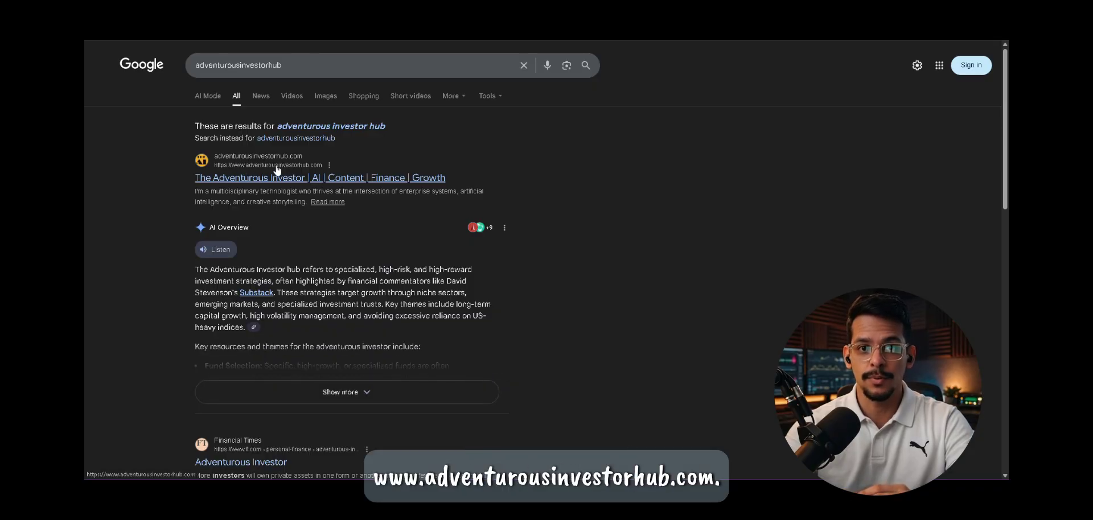
pyautogui.click(233, 182)
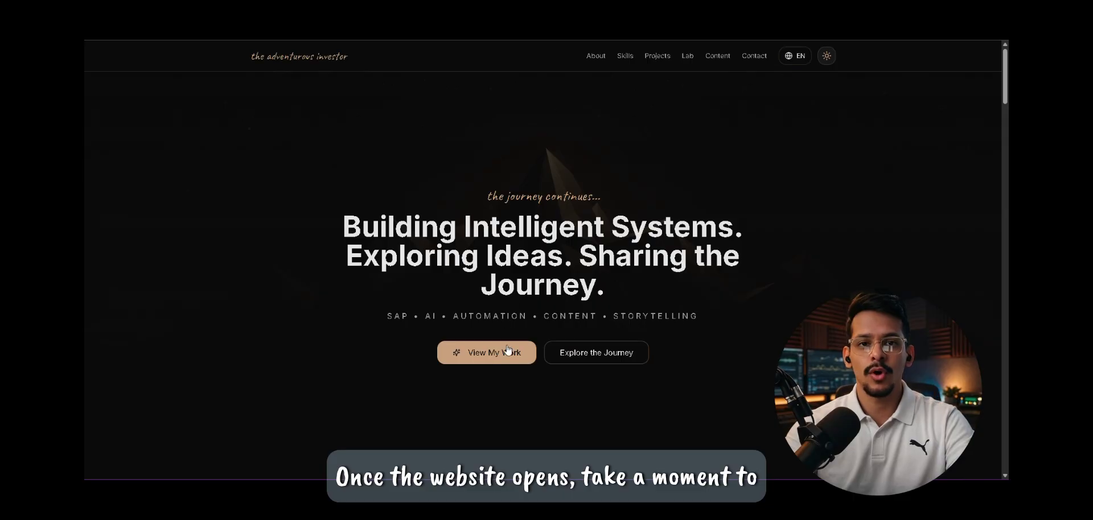
# Examine the website's homepage sections, from the about text through skills, projects, lab and toolkit down to the contact form.
pyautogui.click(613, 359)
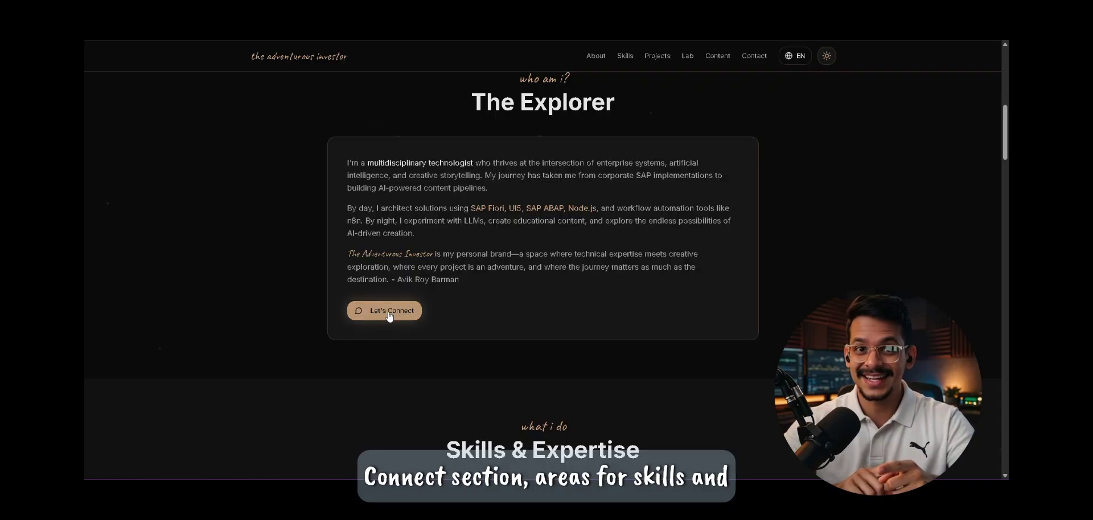
pyautogui.scroll(-5, 511, 364)
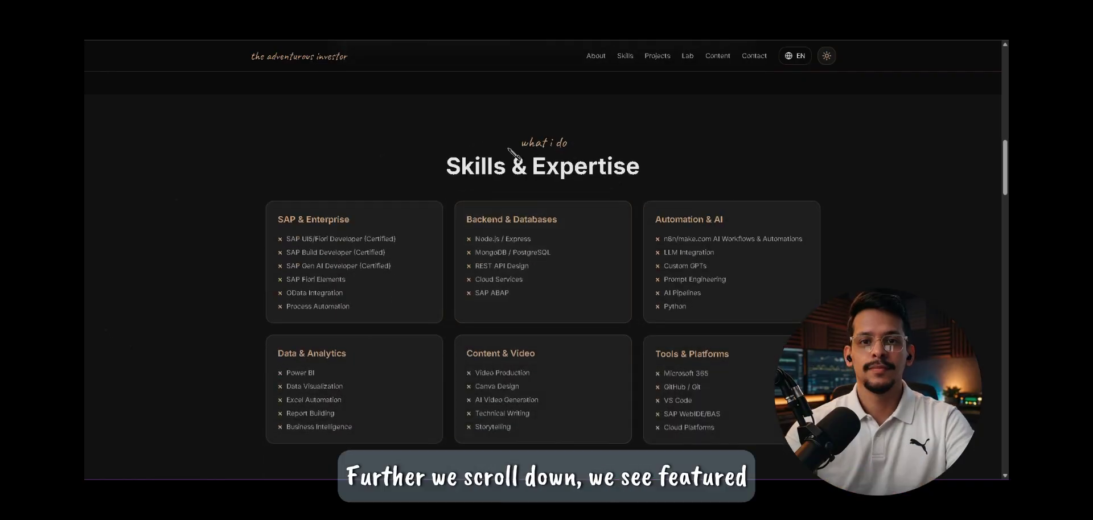
pyautogui.scroll(-2, 616, 366)
pyautogui.scroll(-6, 614, 365)
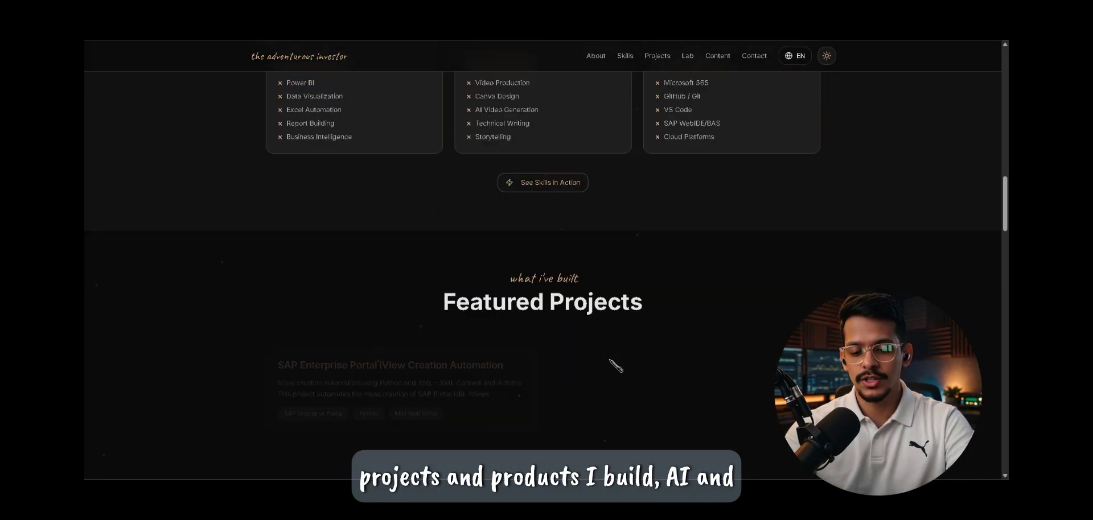
pyautogui.scroll(-15, 715, 298)
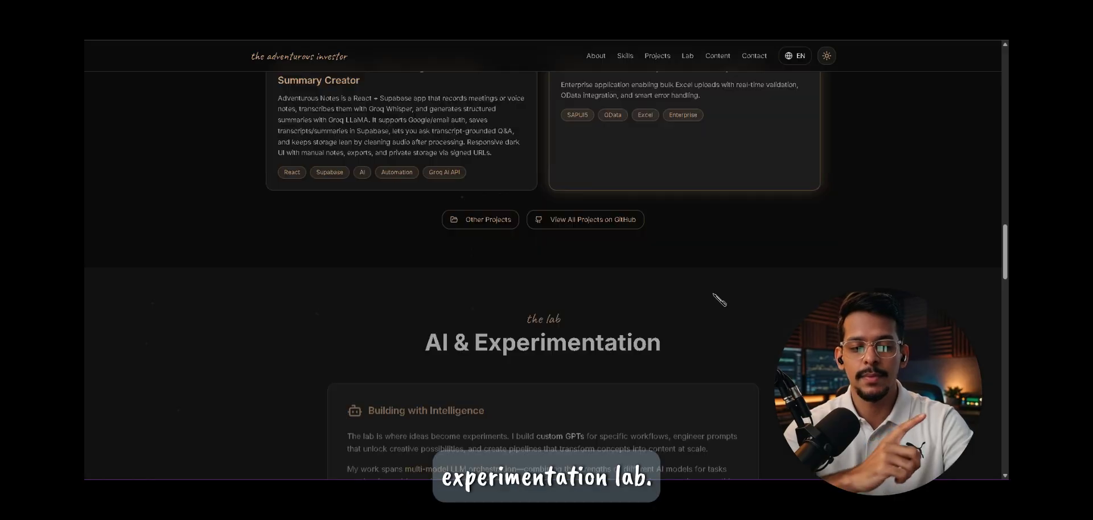
pyautogui.scroll(-7, 573, 386)
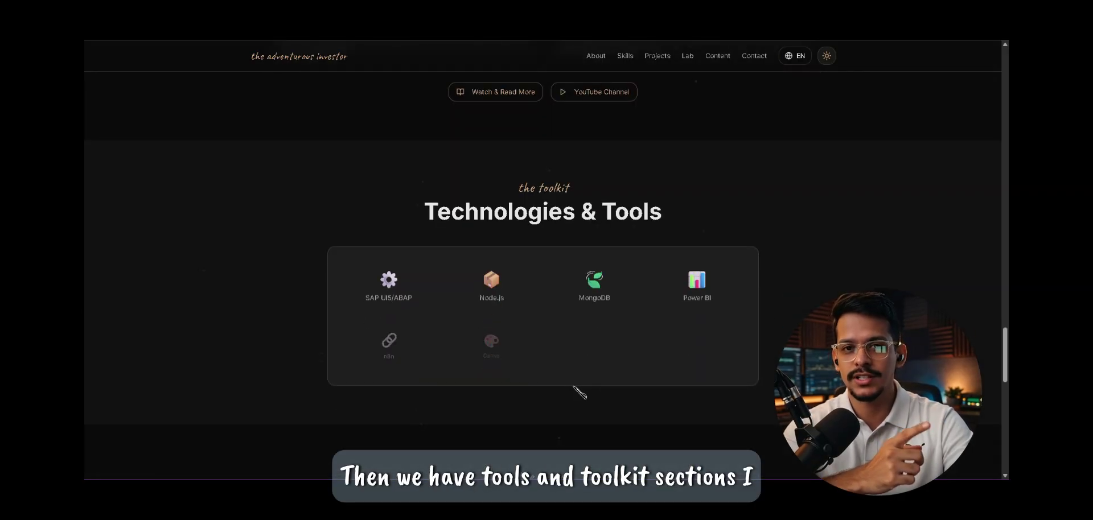
pyautogui.scroll(-5, 573, 386)
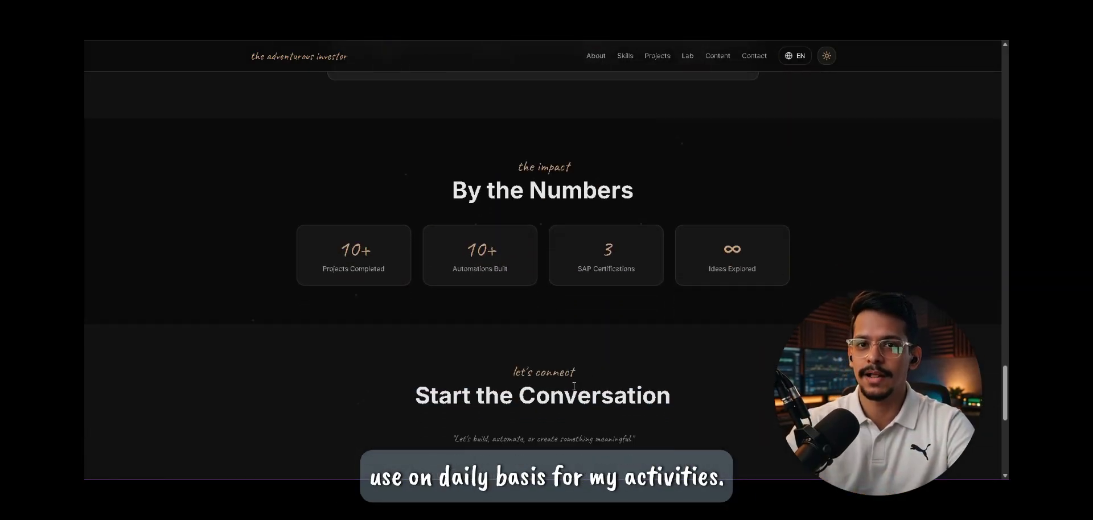
pyautogui.scroll(-1, 574, 323)
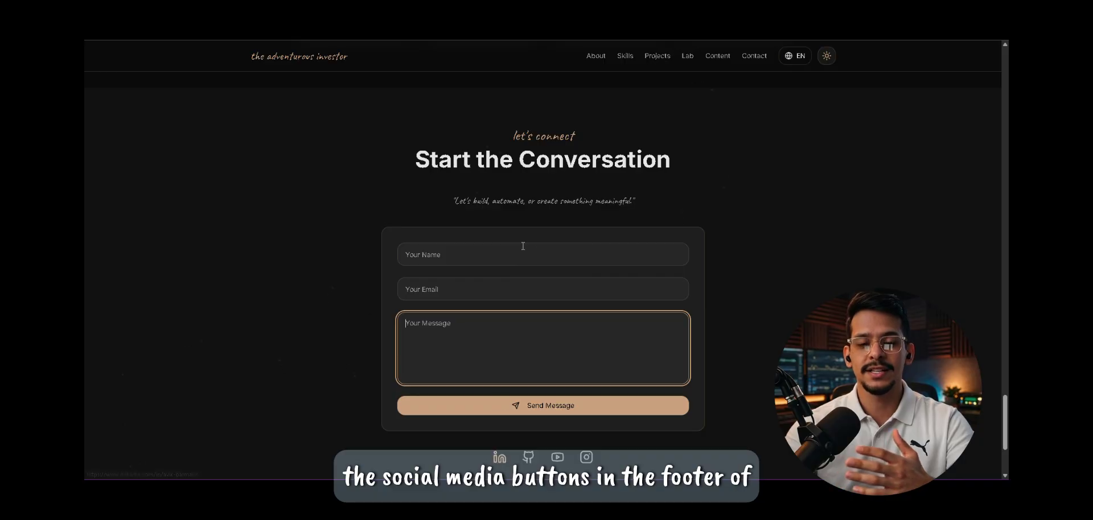
# Open the Explore AI Projects page from the AI & Experimentation section and launch the Temp Mail Insta live demo.
pyautogui.scroll(15, 561, 223)
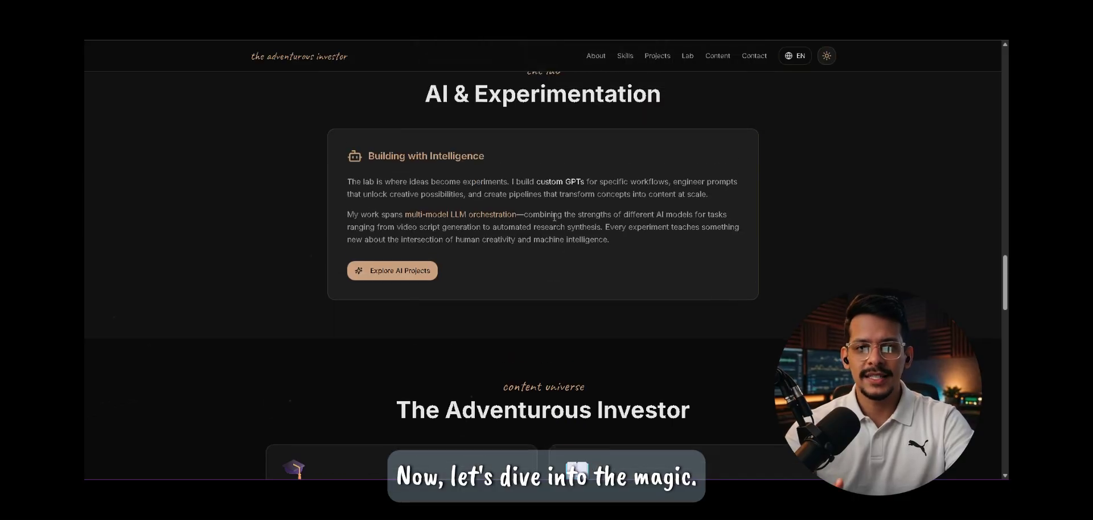
pyautogui.scroll(1, 555, 218)
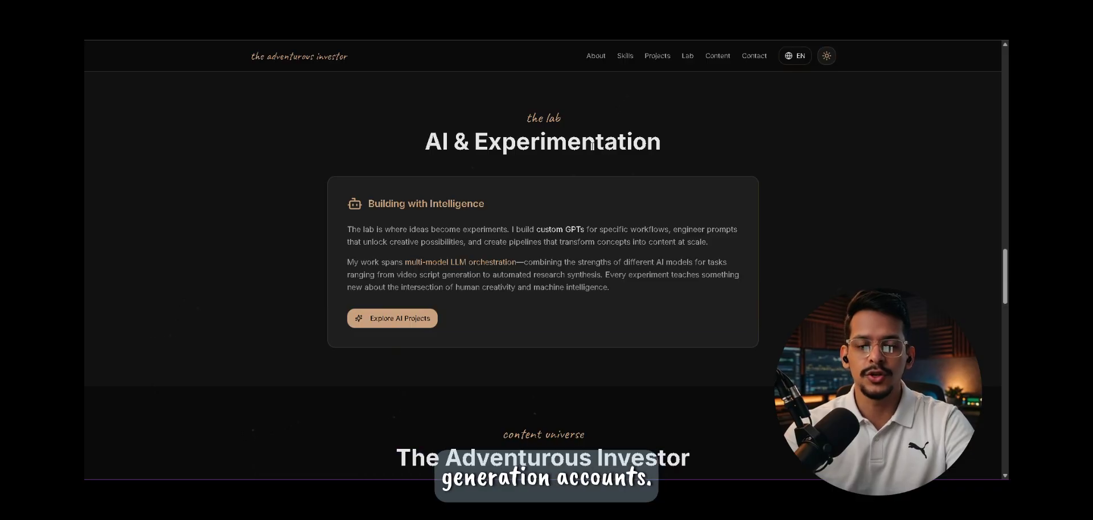
pyautogui.click(390, 320)
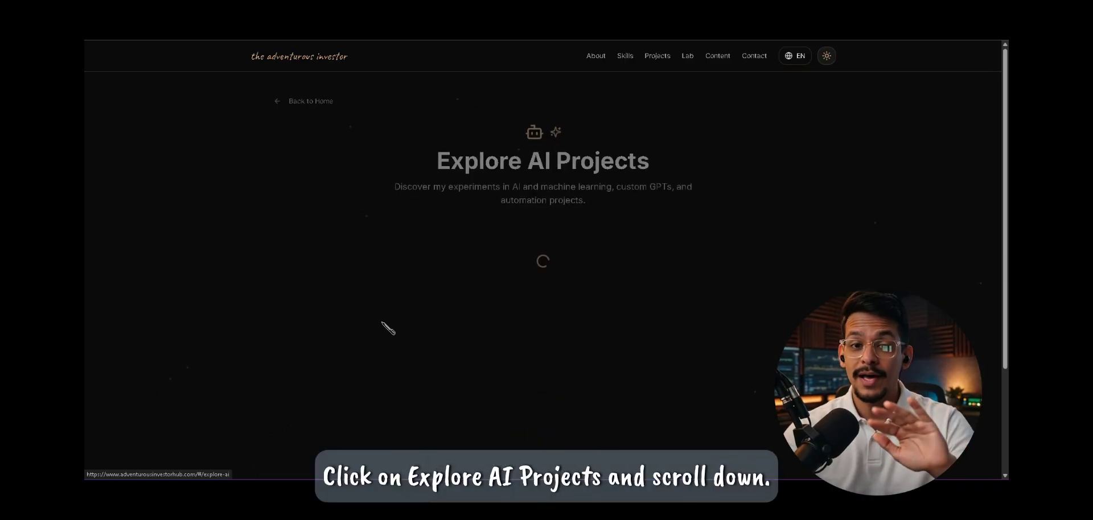
pyautogui.scroll(-2, 520, 270)
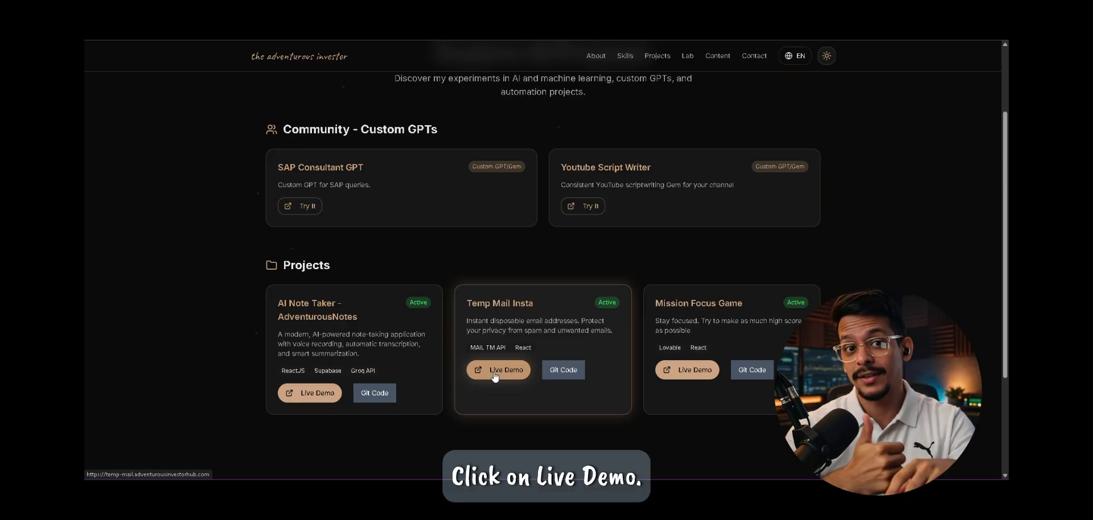
pyautogui.scroll(1, 499, 391)
pyautogui.click(499, 390)
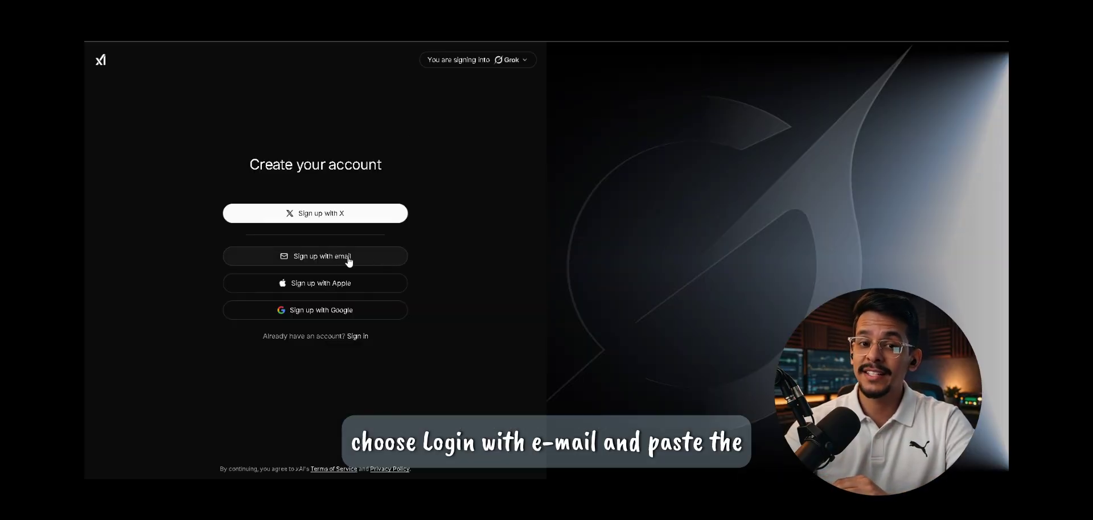
# Choose email sign-up for a new Grok account and submit the copied temporary email address.
pyautogui.click(332, 257)
pyautogui.click(292, 246)
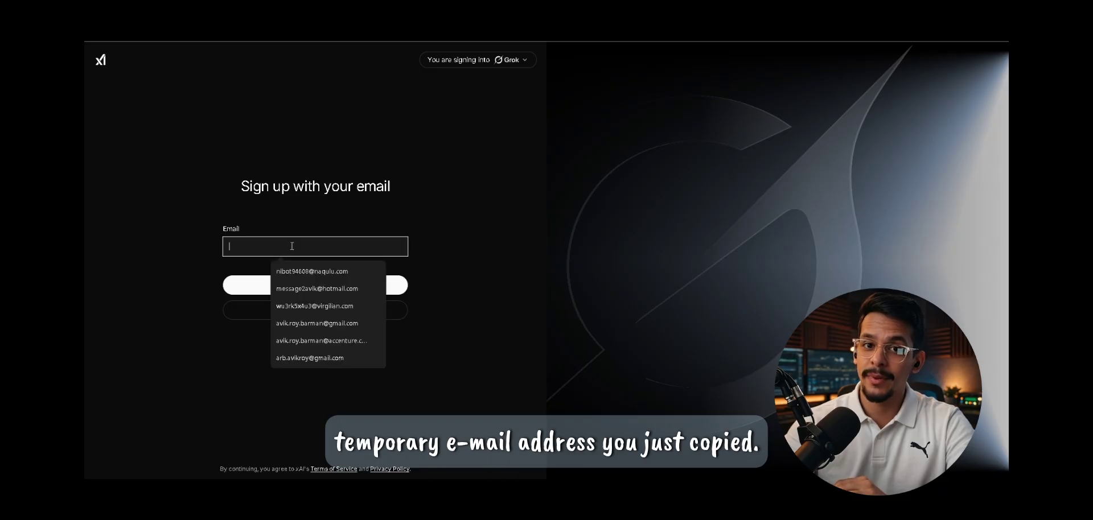
pyautogui.hotkey('ctrl', 'v')
pyautogui.click(316, 291)
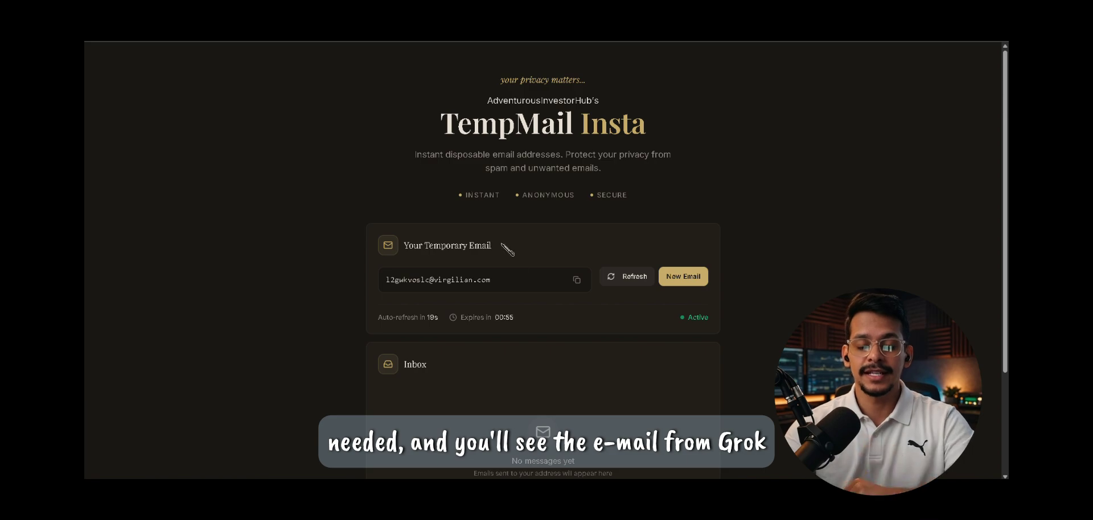
pyautogui.click(631, 279)
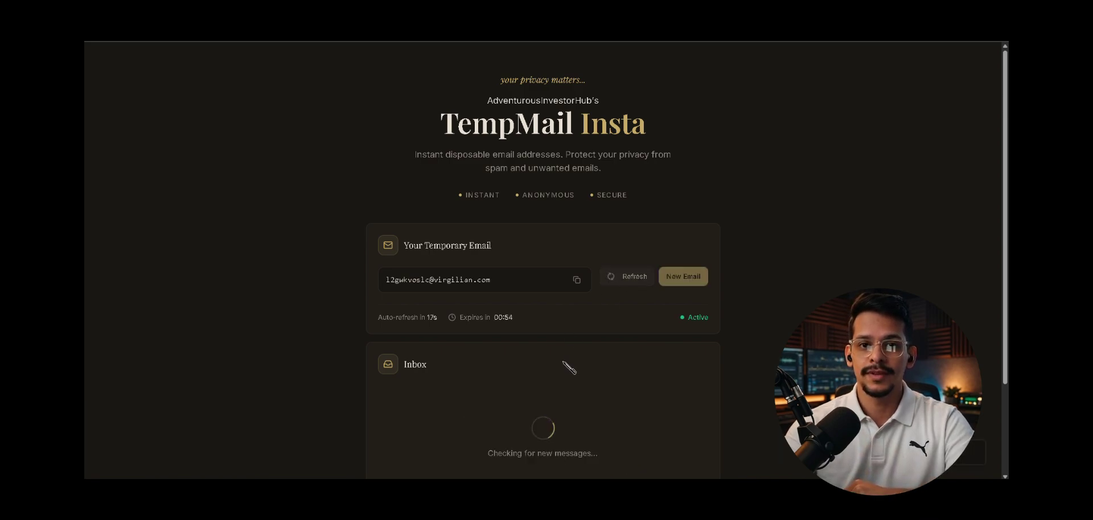
pyautogui.scroll(-1, 564, 366)
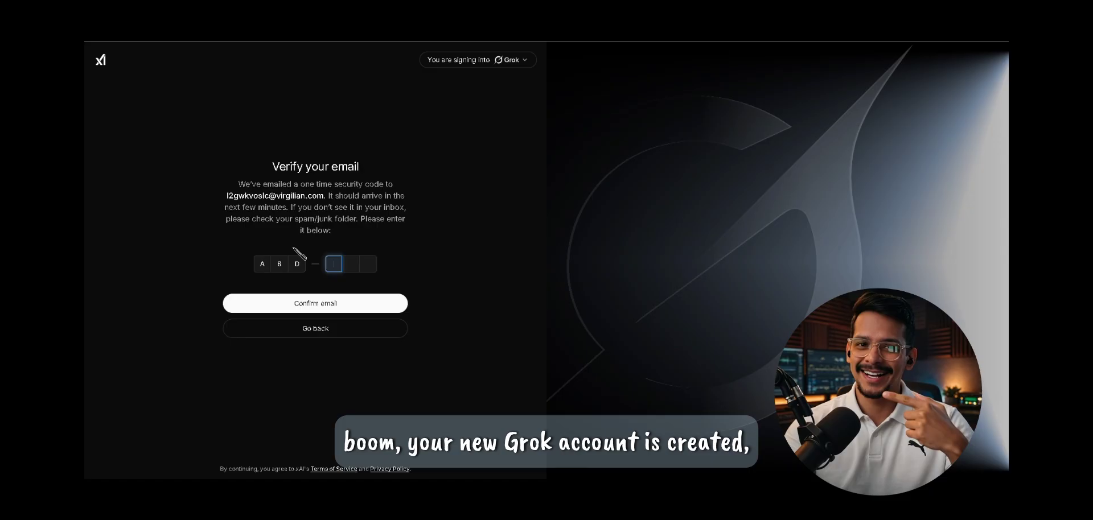
pyautogui.hotkey('ctrl', 'v')
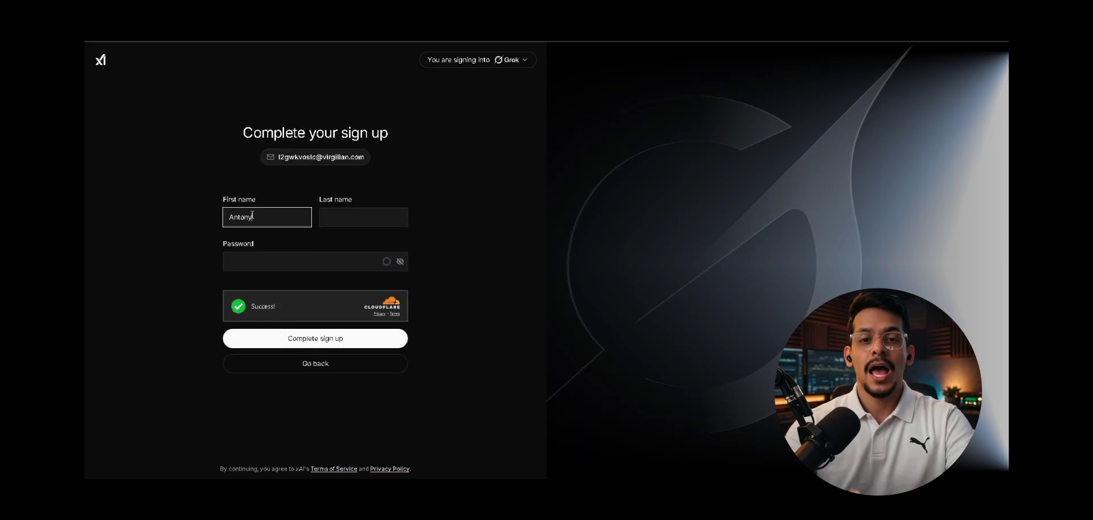
# Fill in the account holder's name and the account password, and complete the Grok sign-up.
pyautogui.press('Tab')
pyautogui.write('Gonzalvez')
pyautogui.click(270, 253)
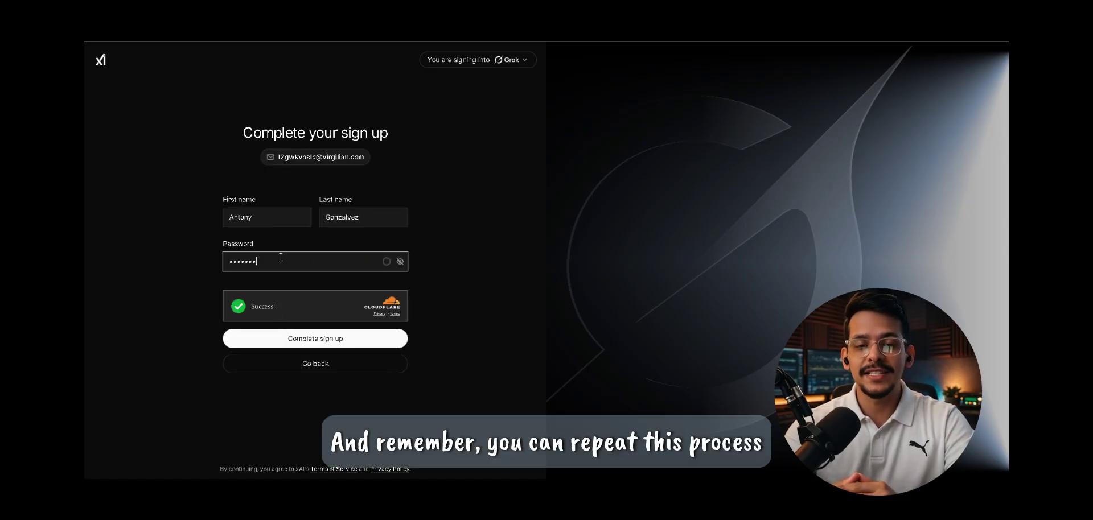
pyautogui.write('•••••••••')
pyautogui.press('Return')
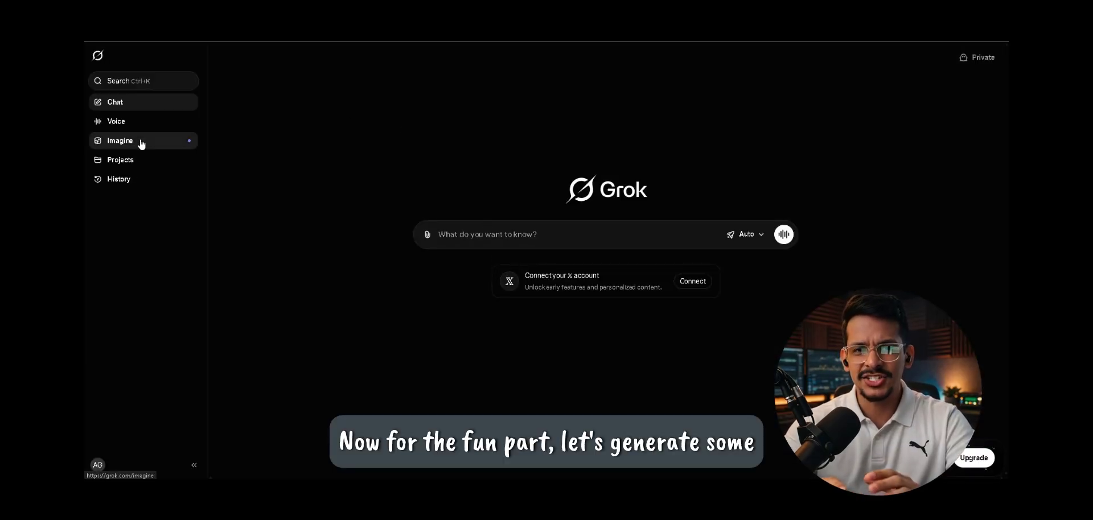
# Open Imagine in the new Grok account and enter the "A cozy animated desk at night" robot prompt copied from ChatGPT.
pyautogui.click(141, 142)
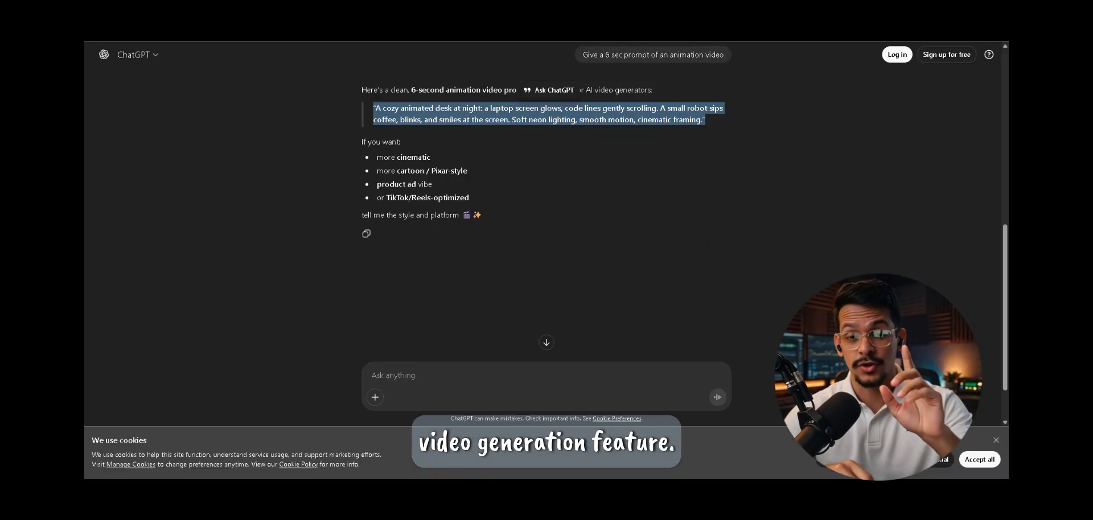
pyautogui.click(767, 120)
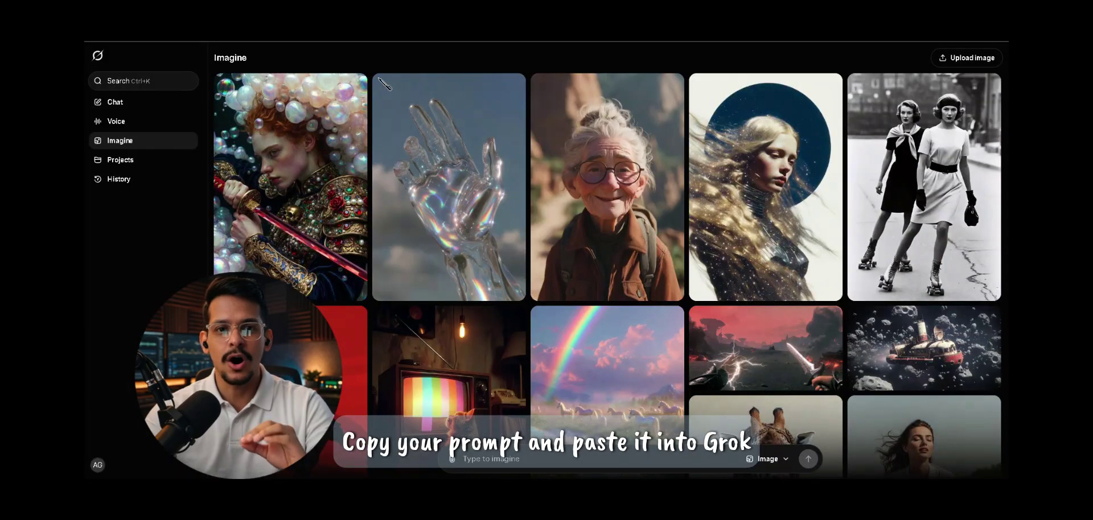
pyautogui.write('"A cozy animated desk at night: a laptop screen glows, code lines gently scrolling. A small robot sips coffee, blinks, and smiles at the screen. Soft neon lighting, smooth motion, cinematic framing."')
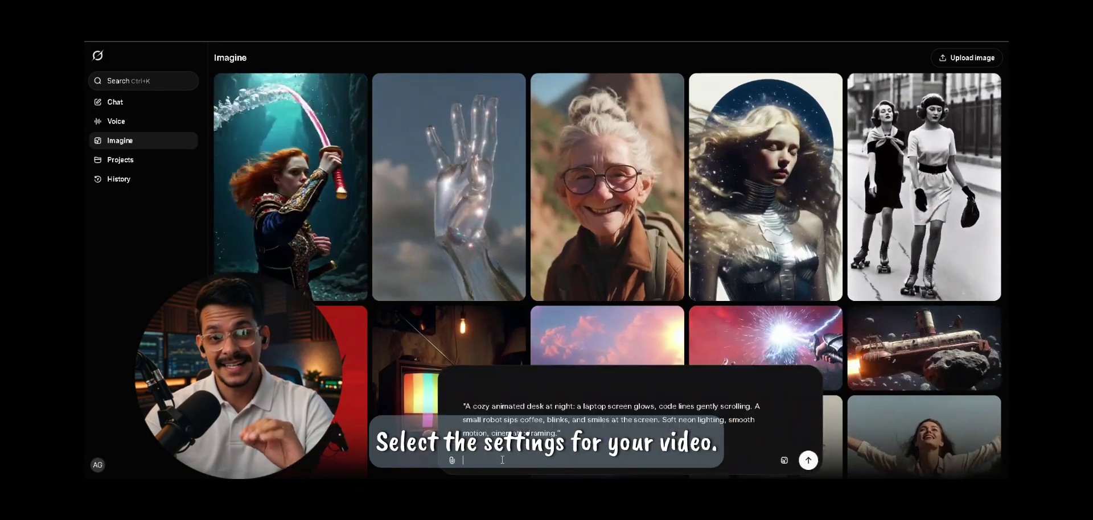
# Switch the generation type to Video, pick its video setting, and generate the clip from the entered prompt.
pyautogui.click(787, 460)
pyautogui.click(761, 410)
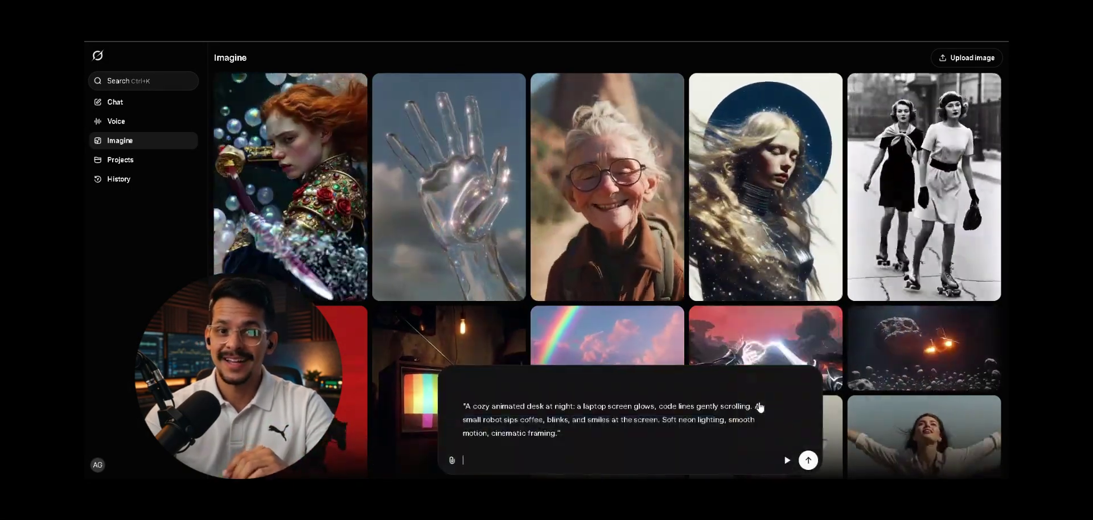
pyautogui.click(788, 461)
pyautogui.click(812, 377)
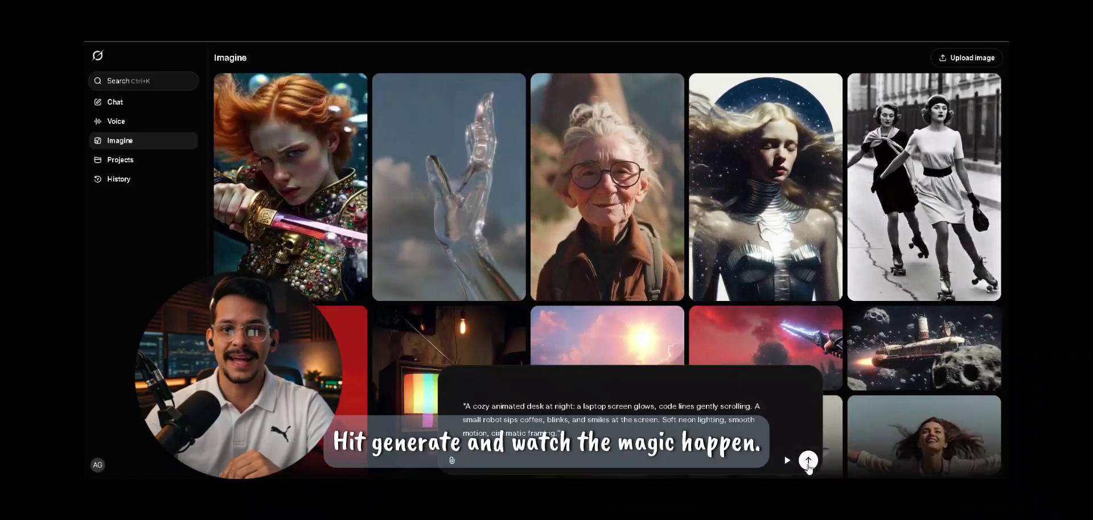
pyautogui.click(808, 461)
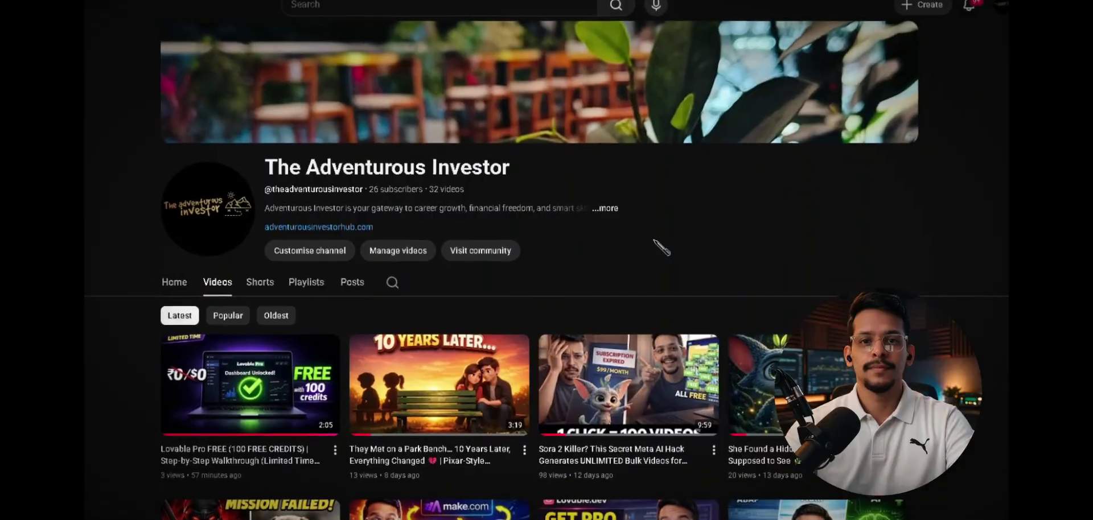
# Browse the latest uploads on The Adventurous Investor YouTube channel's video list.
pyautogui.scroll(-2, 655, 248)
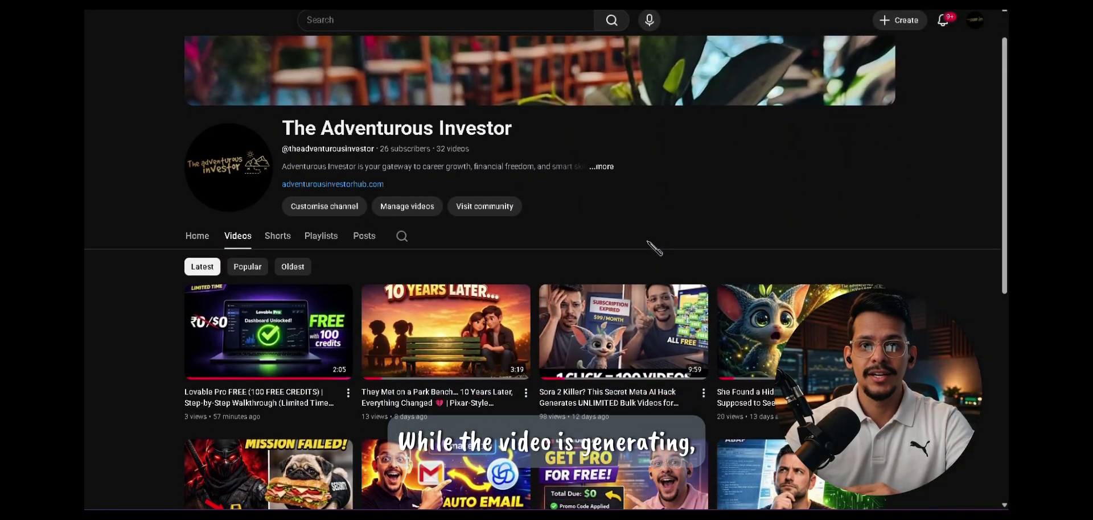
pyautogui.scroll(-3, 647, 242)
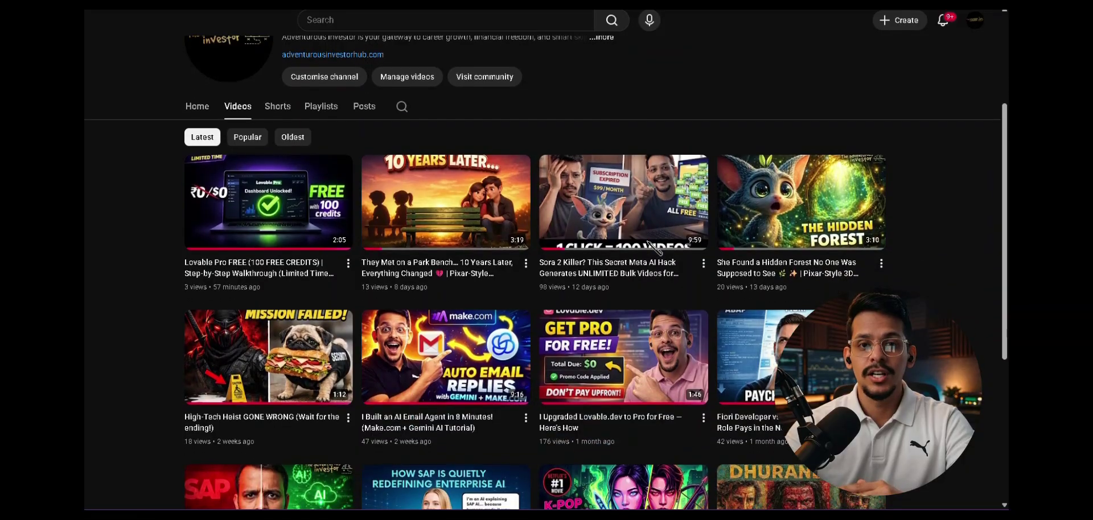
pyautogui.scroll(-1, 647, 244)
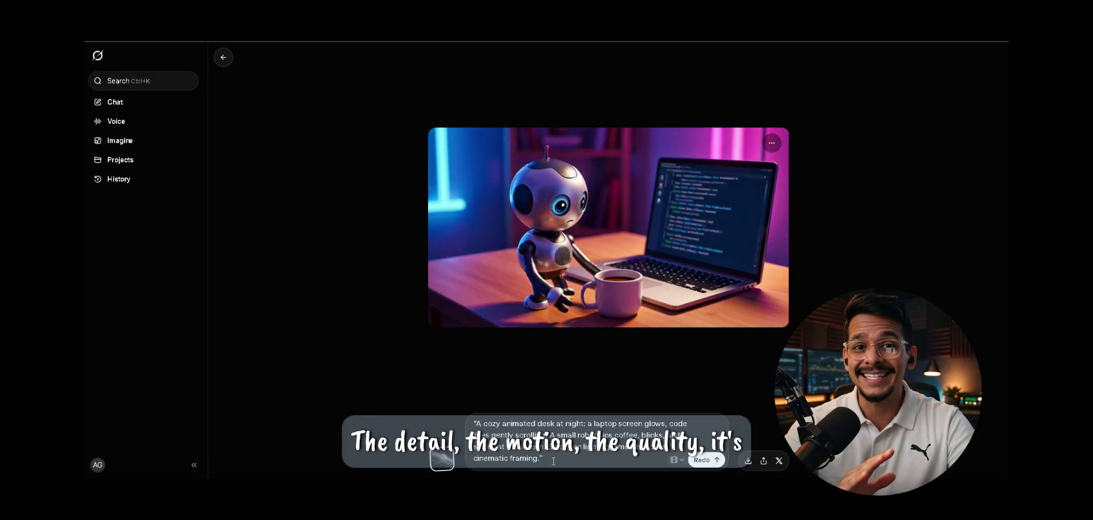
# Copy the last frame of the generated robot video and start a new Imagine video from that frame.
pyautogui.moveTo(445, 304)
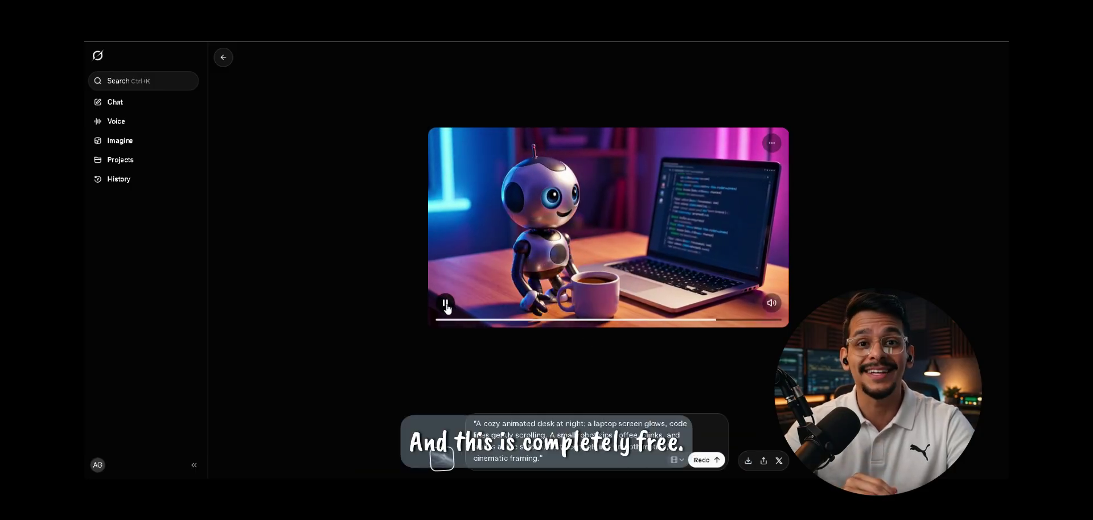
pyautogui.rightClick(614, 171)
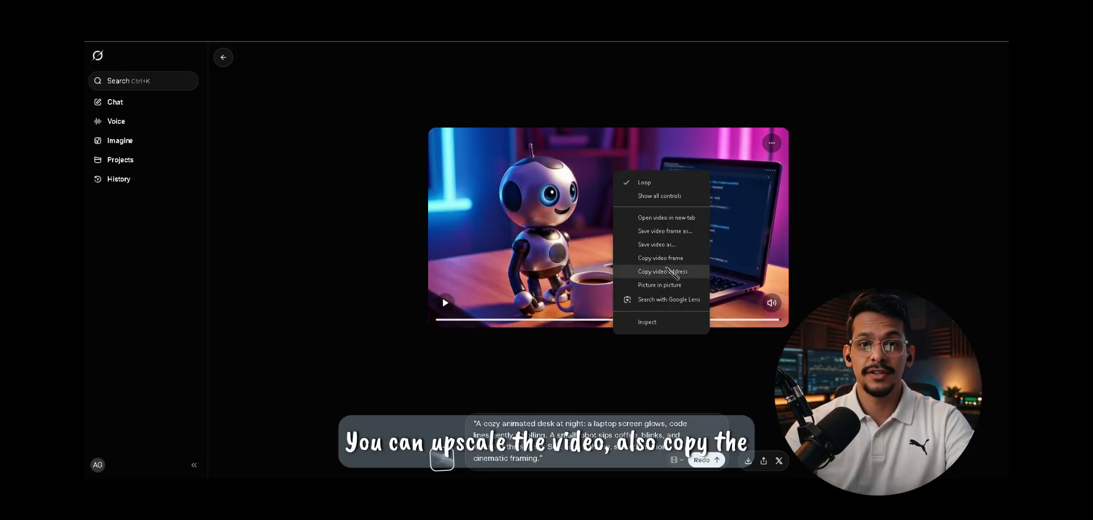
pyautogui.click(659, 259)
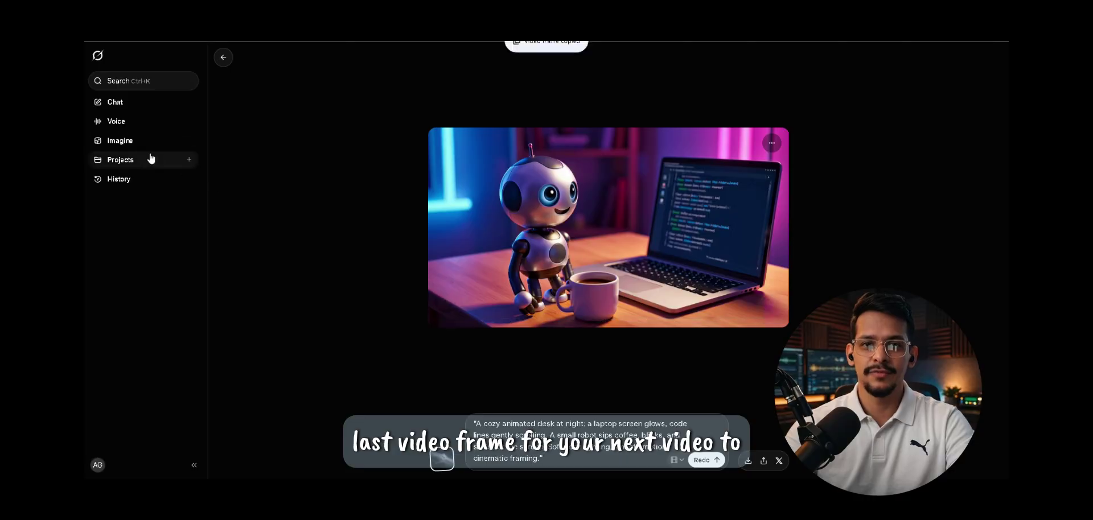
pyautogui.click(117, 141)
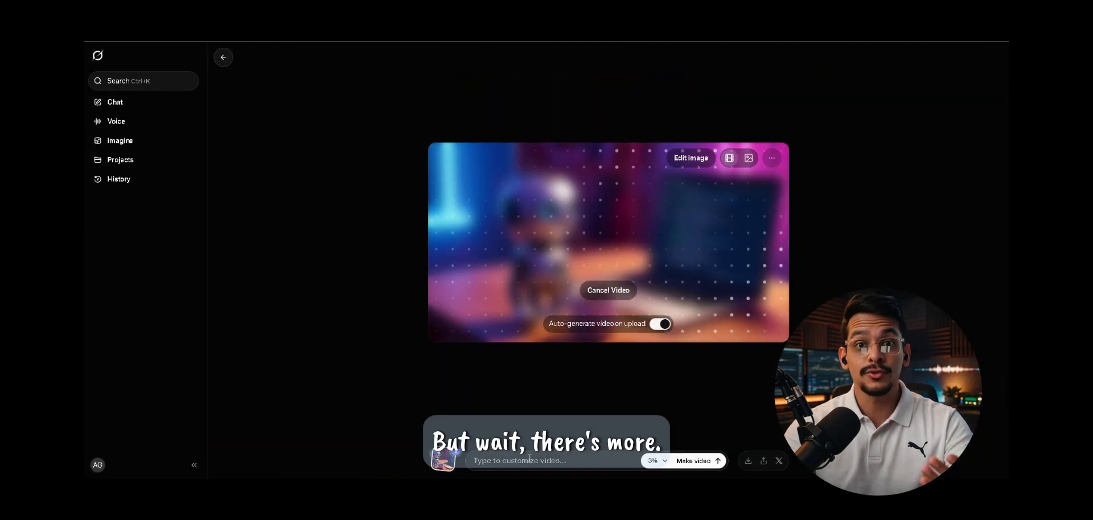
# Choose the Fun video preset for the new robot clip, and pause and resume the generated video's playback.
pyautogui.click(666, 461)
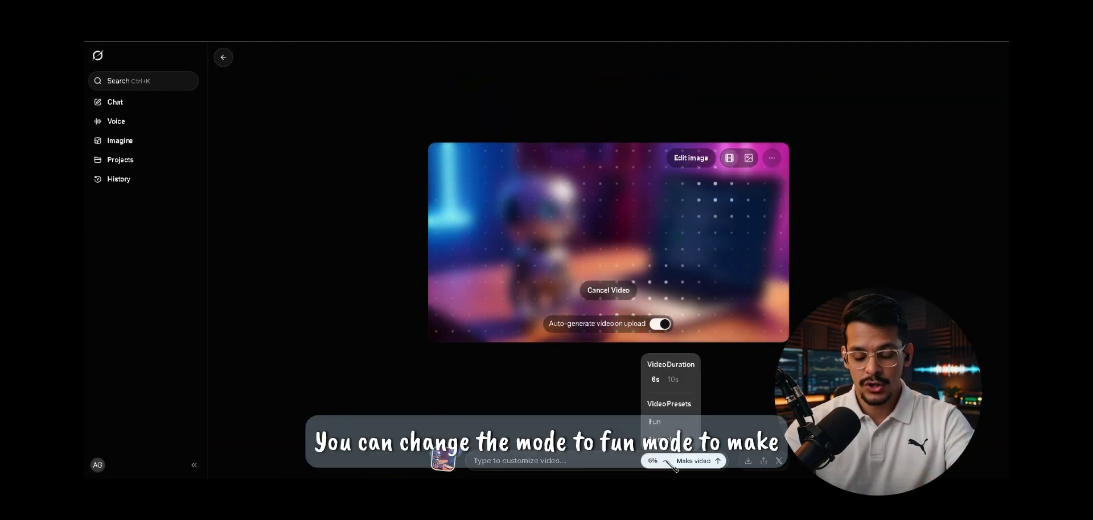
pyautogui.click(656, 422)
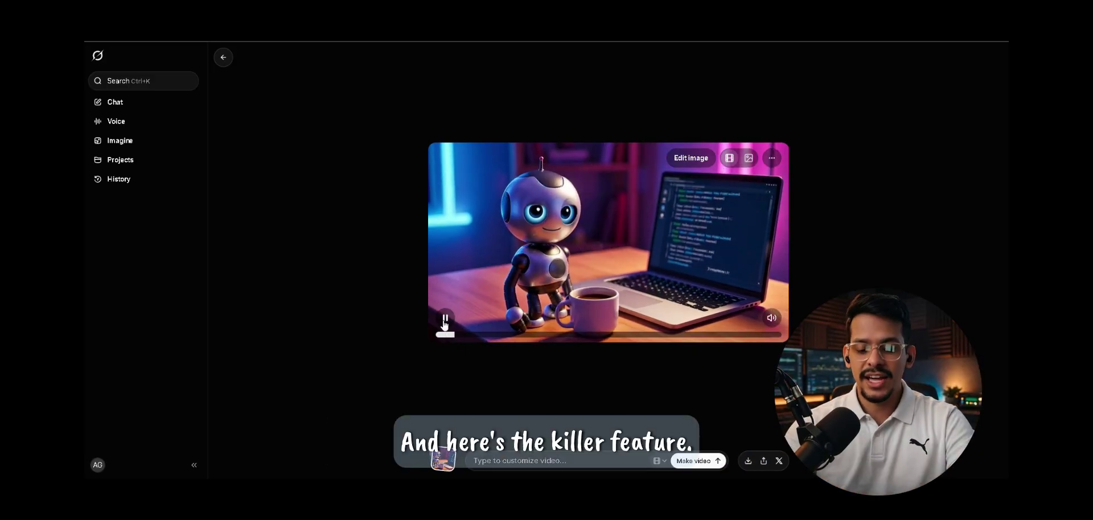
pyautogui.click(446, 320)
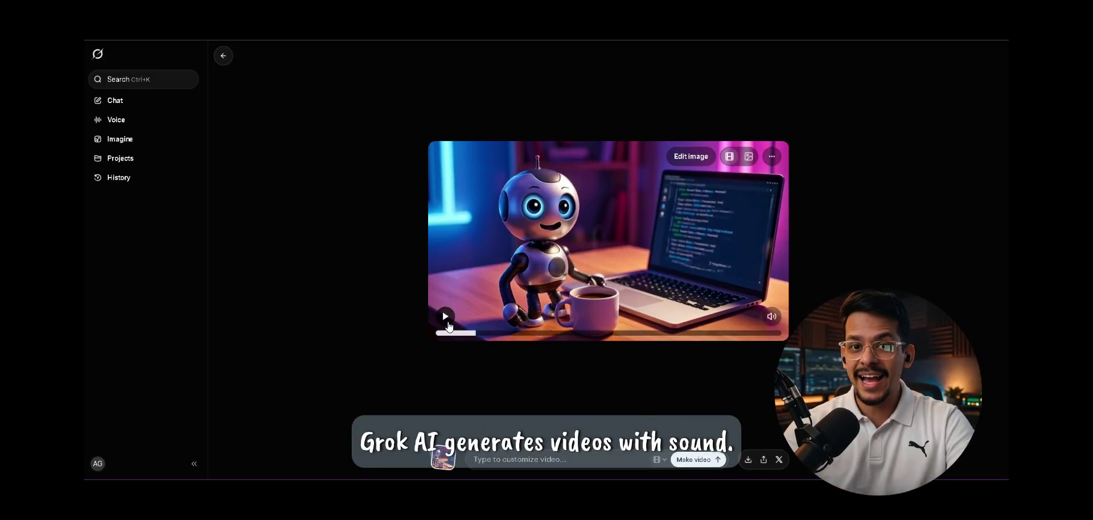
pyautogui.click(447, 320)
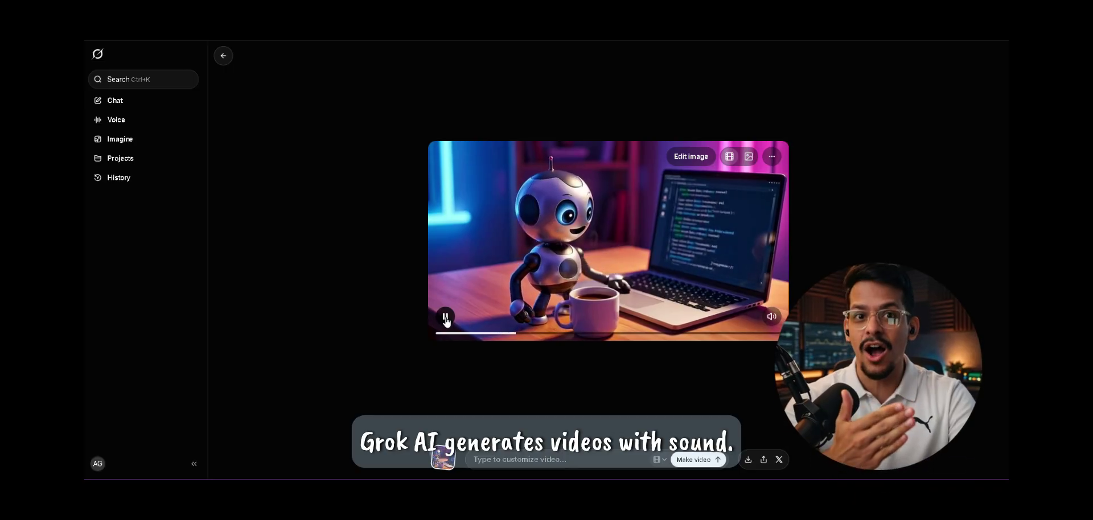